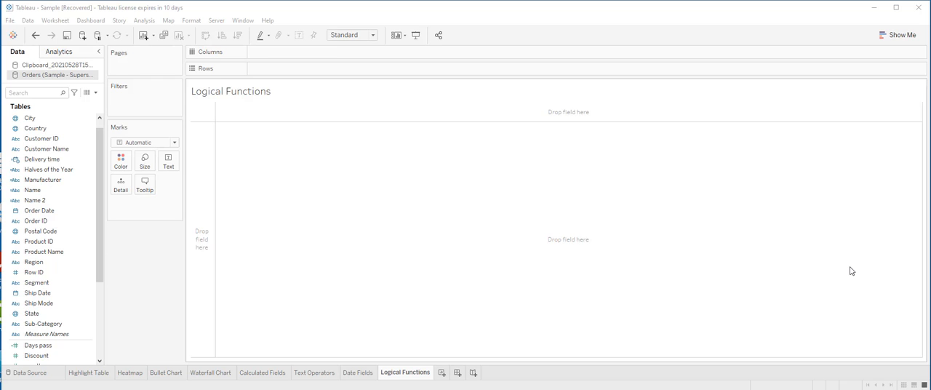
Create a calculated field named "Sales rep" in the Orders data source.
left_click(94, 92)
left_click(54, 102)
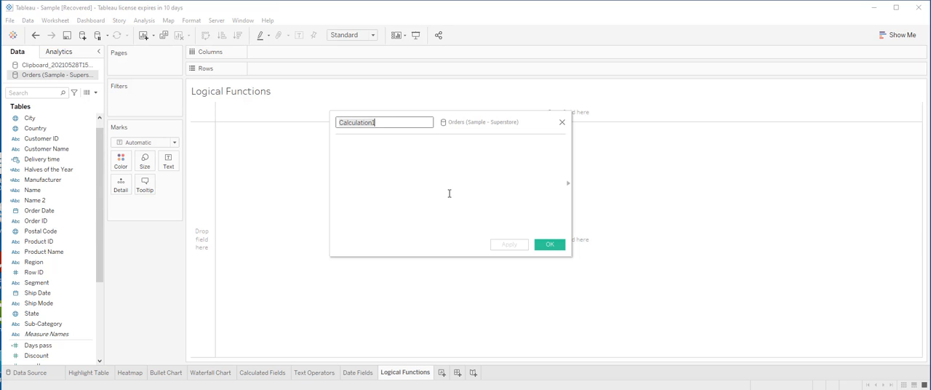
key("ctrl+a")
key("BackSpace")
type("Sales")
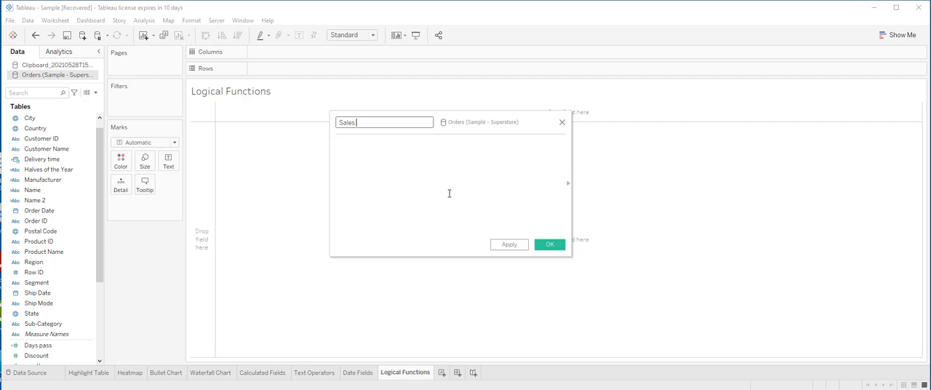
type(" rep")
left_click(400, 160)
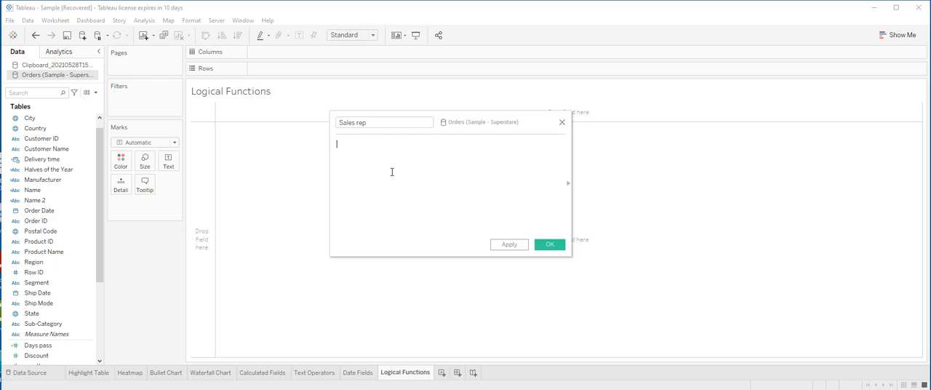
Begin the Sales rep formula with a CASE expression on the Region field.
type("Case [R")
left_click(390, 158)
key("Return")
Add a WHEN branch to the CASE formula that returns the sales rep's first name for "South".
type("WHEN ")
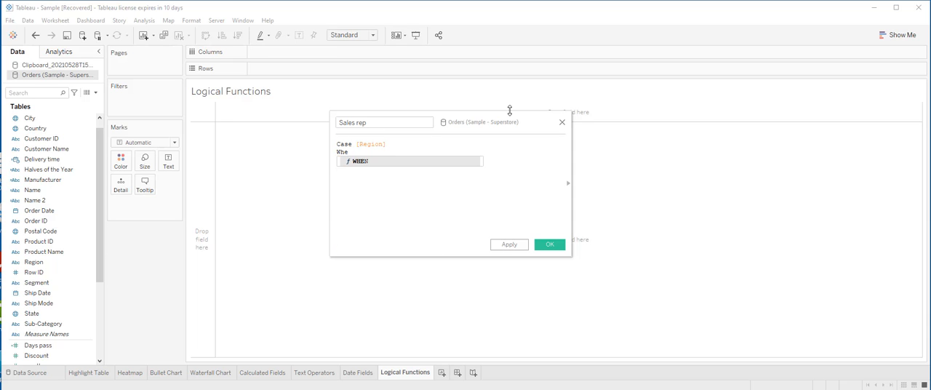
type("\"")
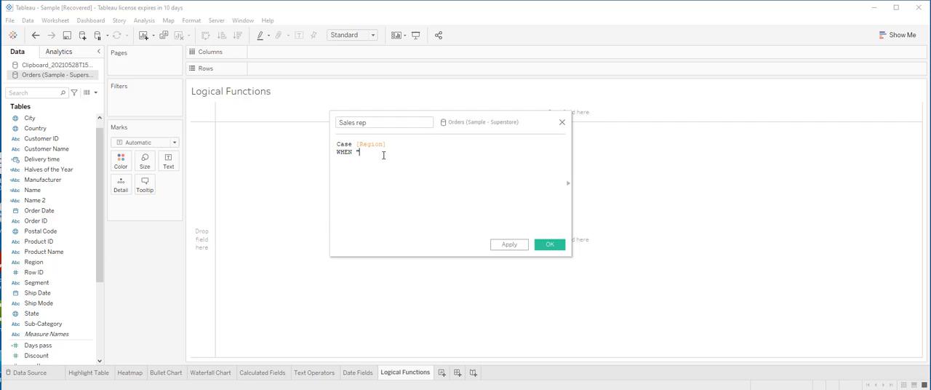
type("South\" THE")
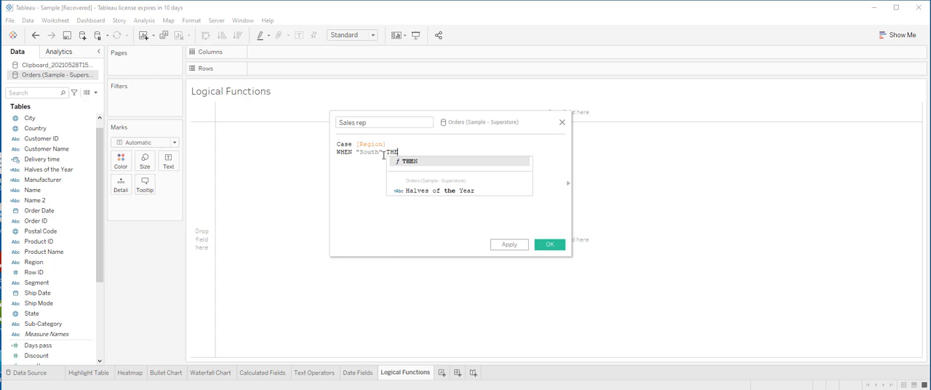
type("N \"")
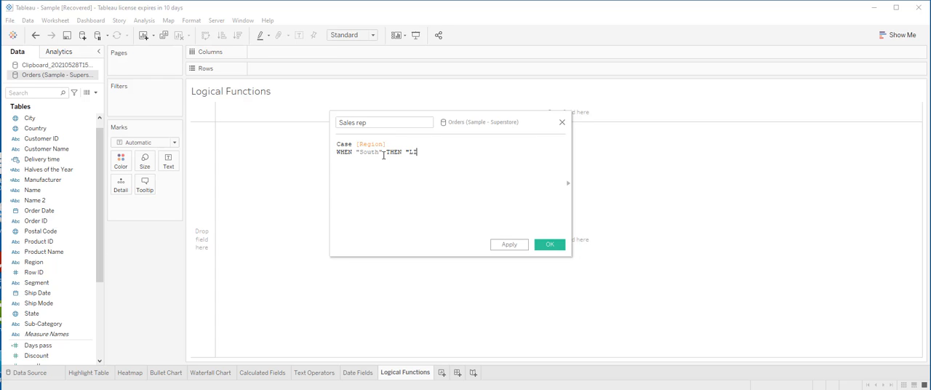
type("Lisa\" WH")
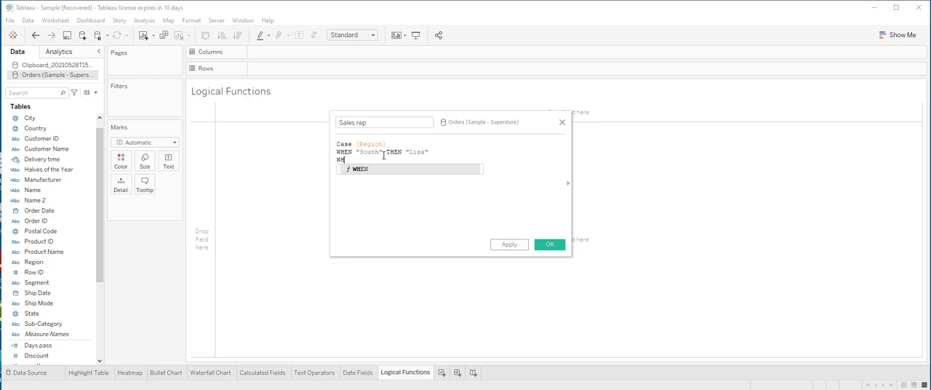
type("EN \"West")
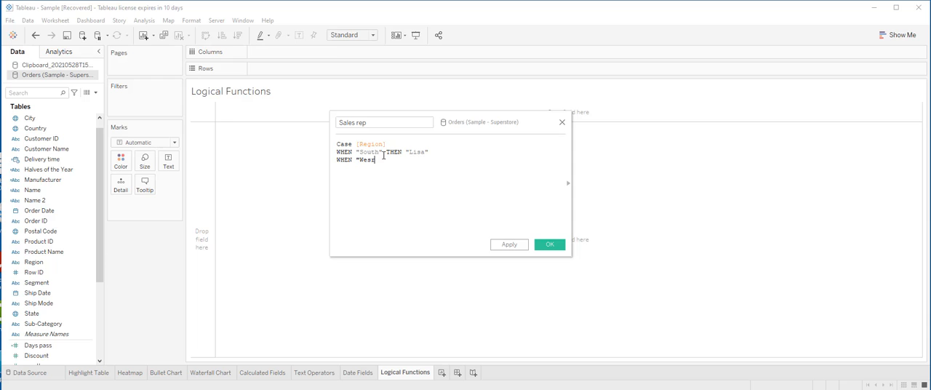
type("\" THEN")
type(" \"Mark")
type("\"")
Add a WHEN branch for "West" that returns that region's sales rep first name.
key("Return")
Add a WHEN branch for "North" that returns that region's sales rep first name.
type("WHEN \"North")
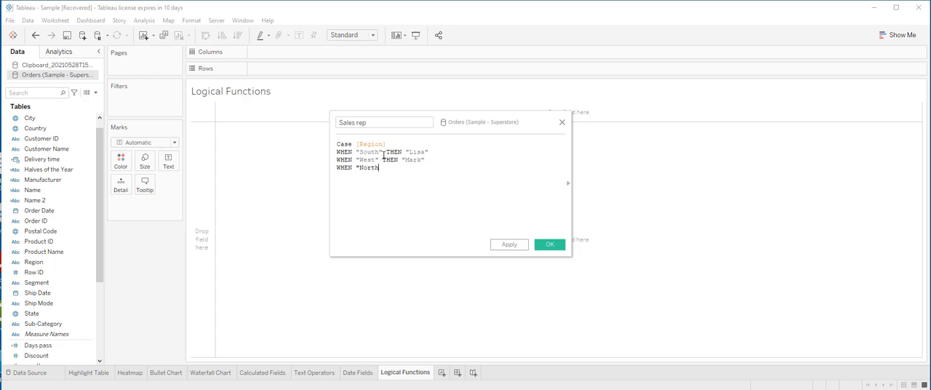
type("\" THE")
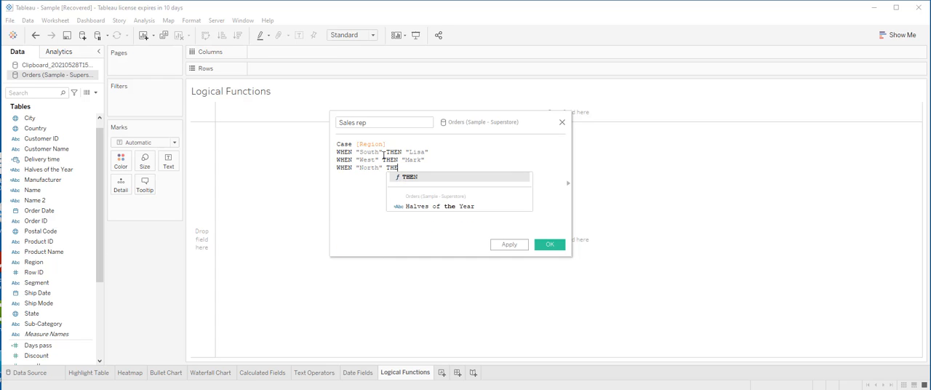
type("N \"K")
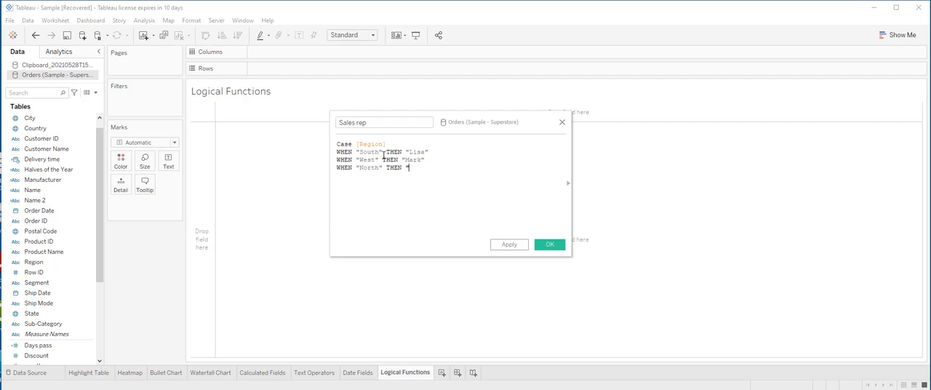
type("im\"")
key("Return")
Add a WHEN branch for "East" that returns that region's sales rep first name.
type("WHEN \"East\" THEN \"Mike")
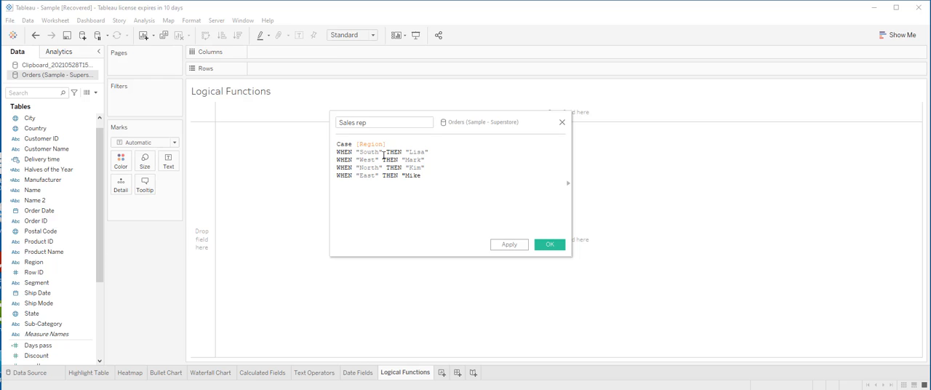
type("\" ")
type("ELSE")
type(" \"not ")
type("defined")
type("\"")
Complete the CASE formula with ELSE "not defined" and END, and save the Sales rep field.
key("Return")
type("END")
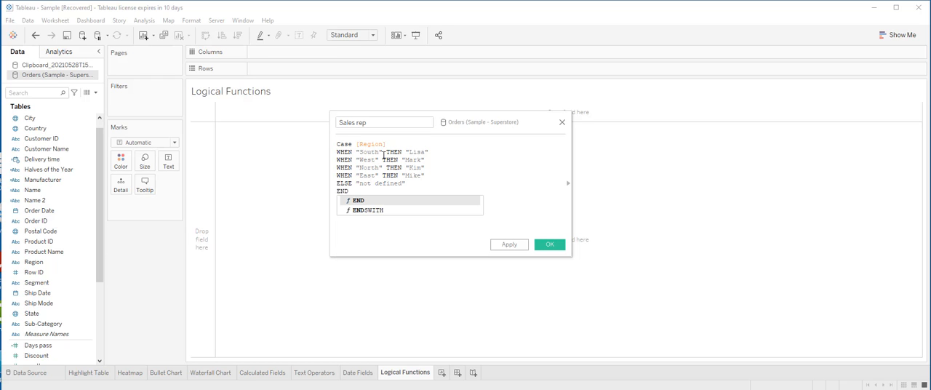
left_click(409, 184)
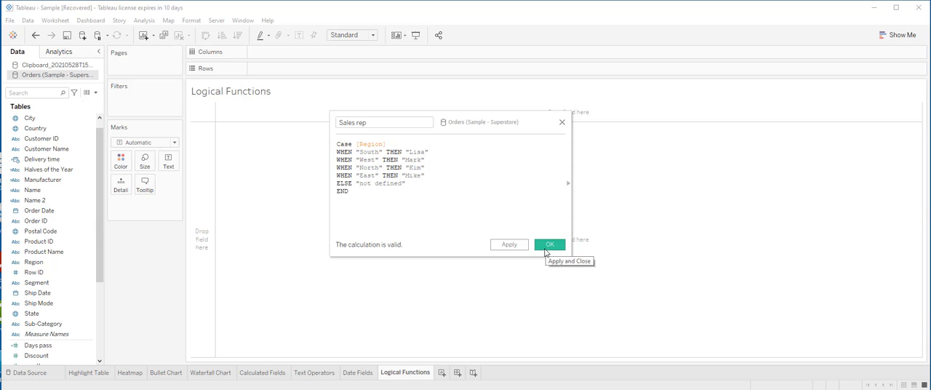
left_click(519, 250)
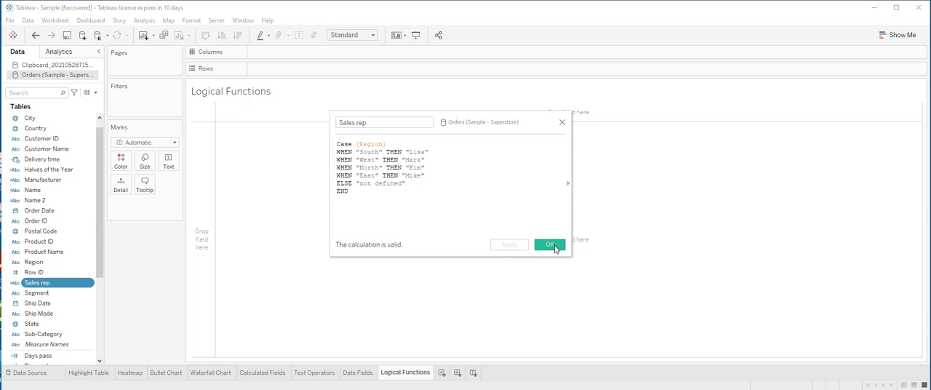
left_click(547, 245)
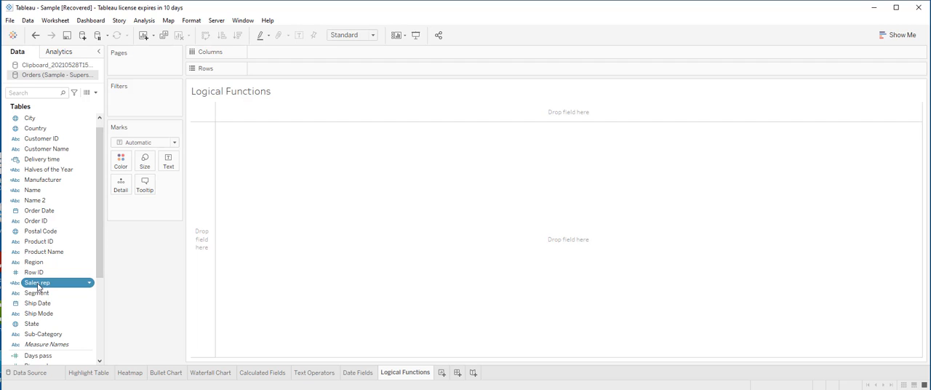
Create another calculated field in the Orders data source and name it "Responsibility".
left_click(97, 93)
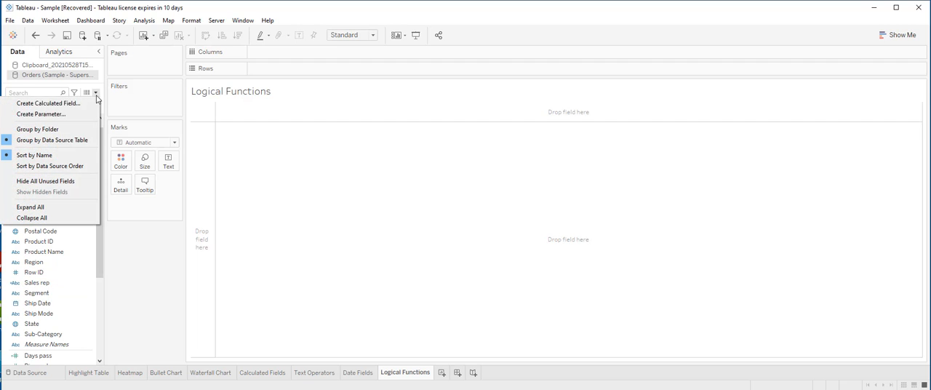
left_click(84, 106)
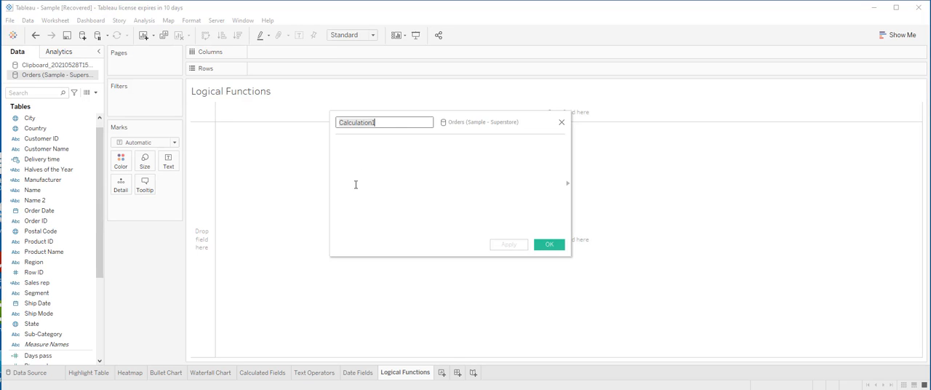
type("Responsibil")
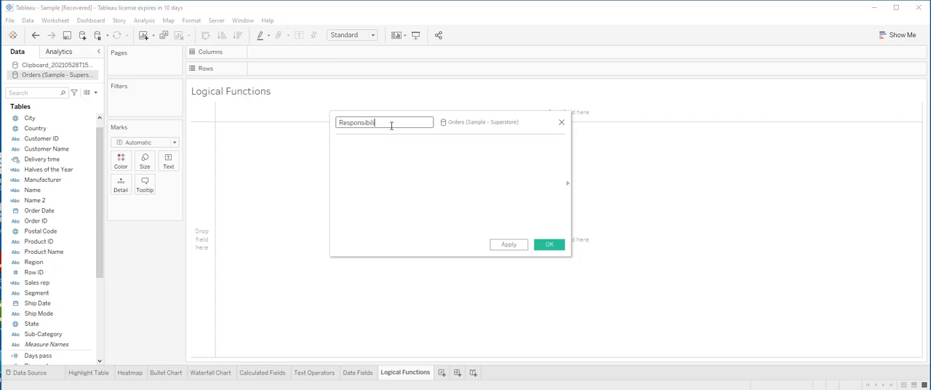
type("ity")
Start the Responsibility formula with the condition IF [Sub-Category]= "Copiers".
left_click(355, 151)
type("IF Su")
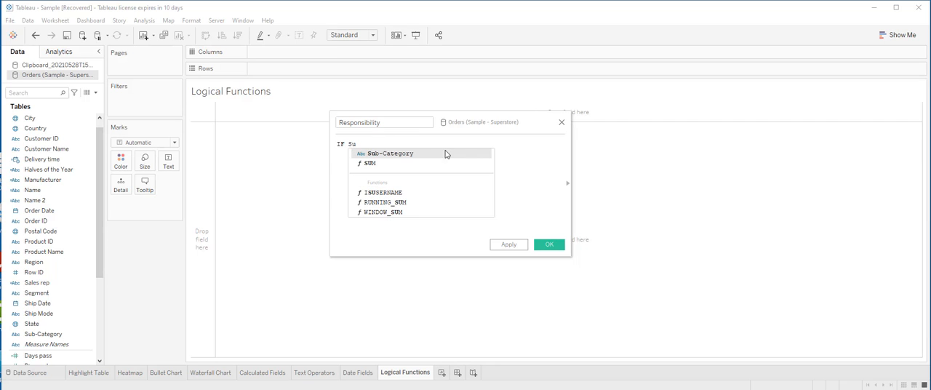
left_click(401, 155)
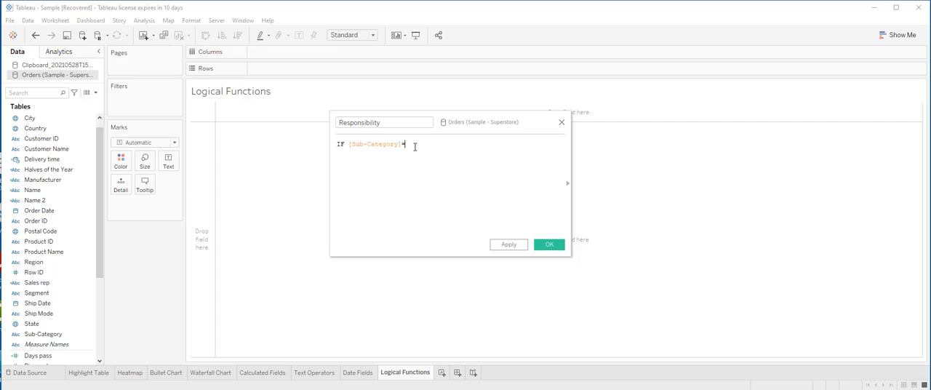
type("= \"Copiers\"")
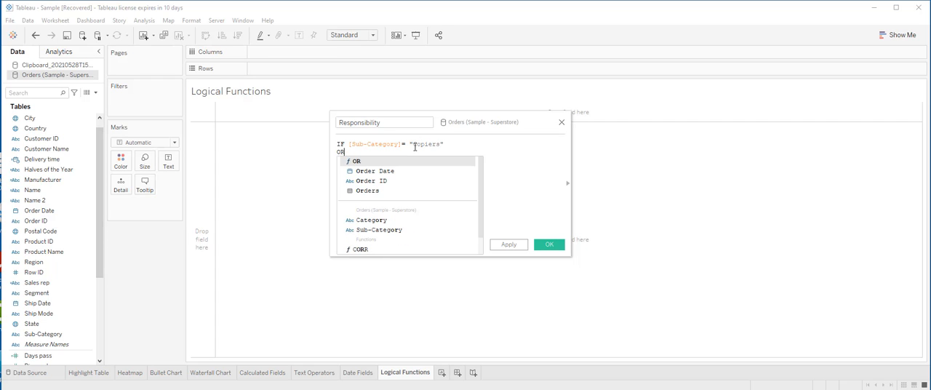
Add the alternative condition OR [Sub-Category]= "Fasteners" on a new line of the formula.
key("Return")
type("OR Su")
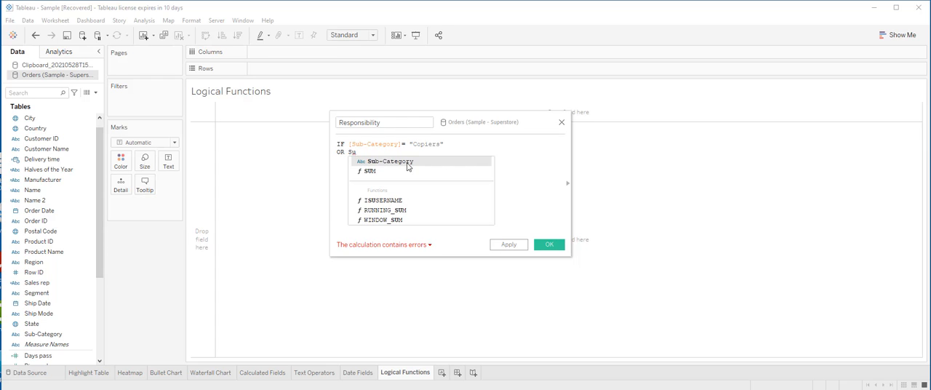
left_click(407, 163)
type("= ")
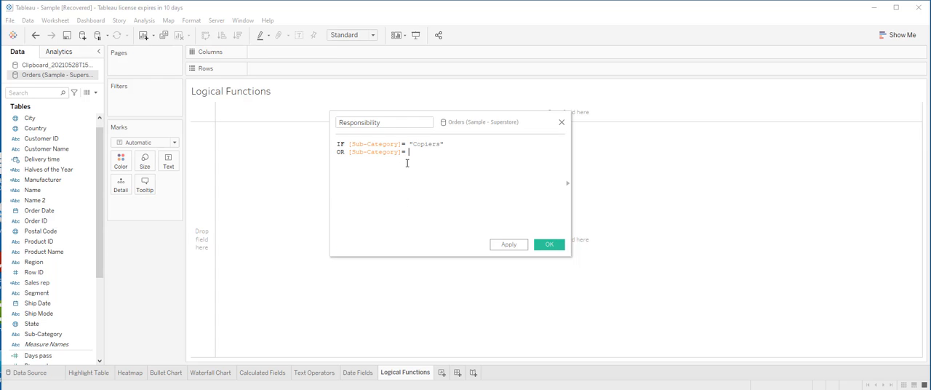
type("\"")
type("Fastener")
type("s")
type("\" ")
type("OR")
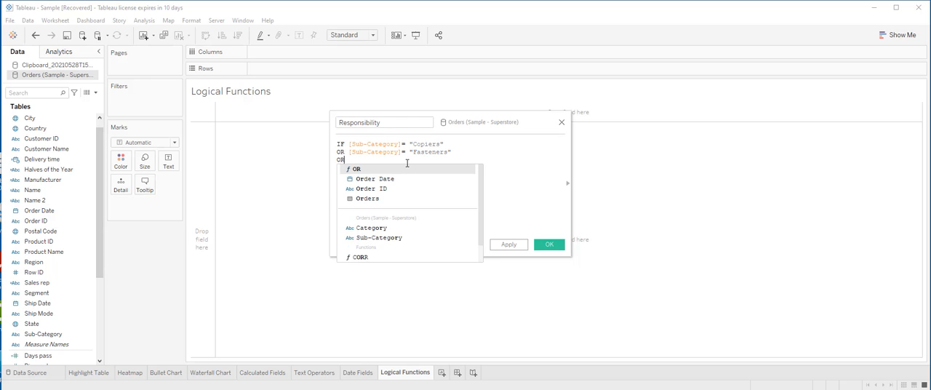
type(" Sub")
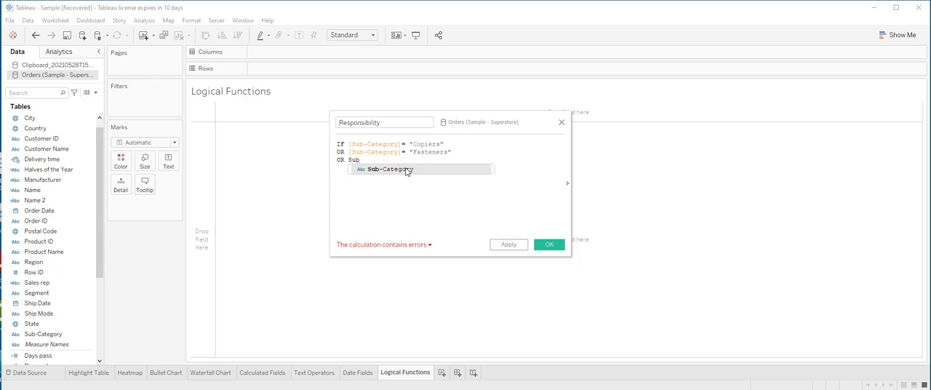
Add a third condition line, OR [Sub-Category]= "Paper", to the IF formula.
double_click(405, 170)
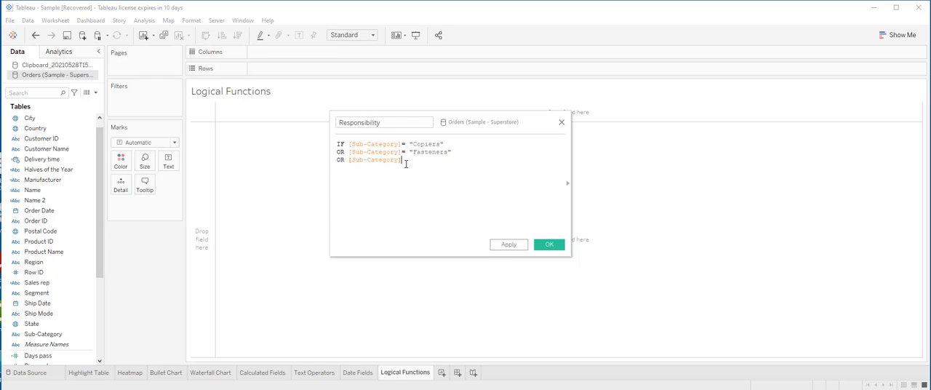
type("= \"Paper\"")
Add the line THEN "My Sub-categories" as the result for the matching sub-categories.
key("Return")
type("THEN ")
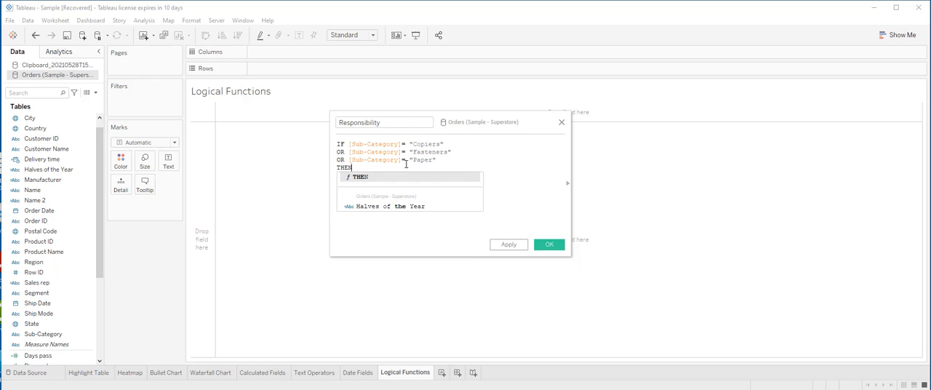
type("\"My")
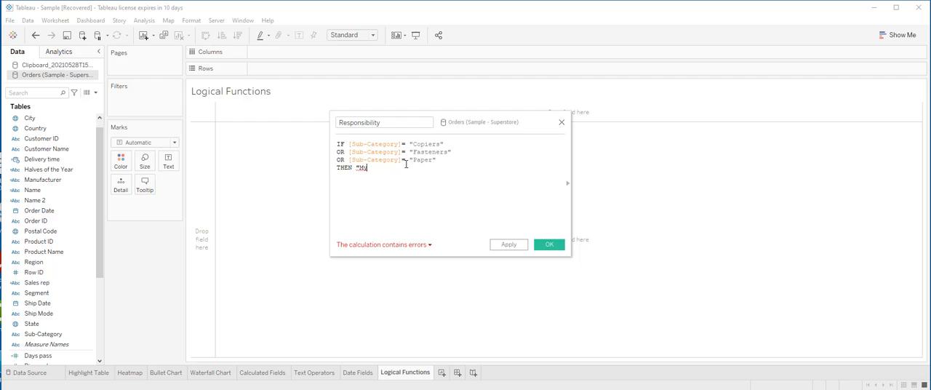
type(" Sub-")
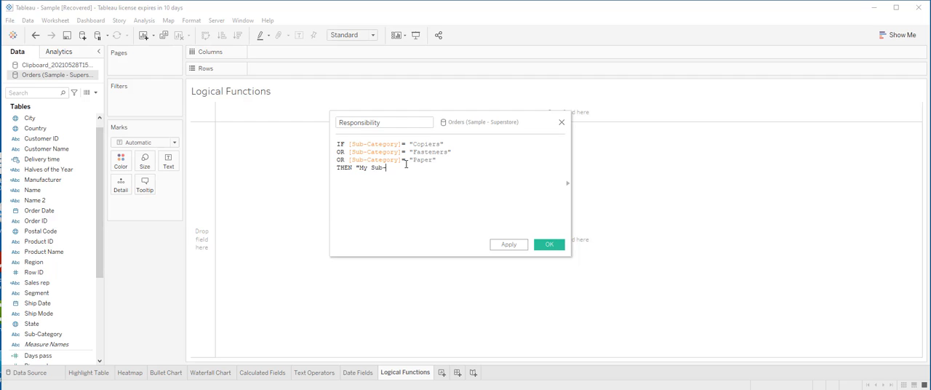
type("categories\"")
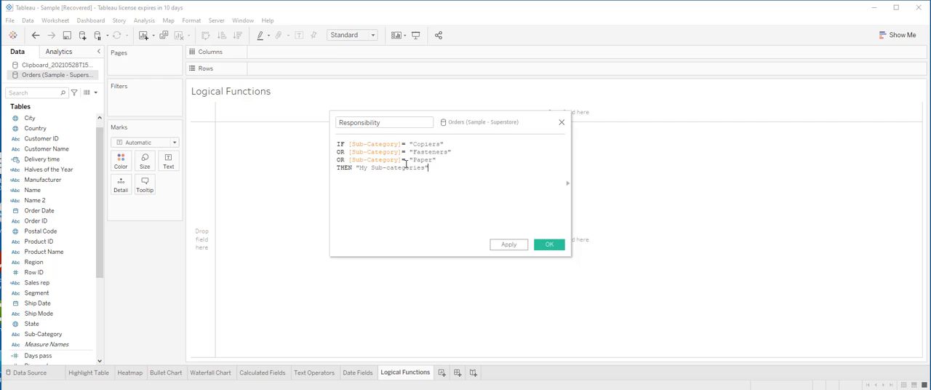
Finish the Responsibility formula with ELSE "Other Sub-categories" and a closing END.
key("Return")
type("E")
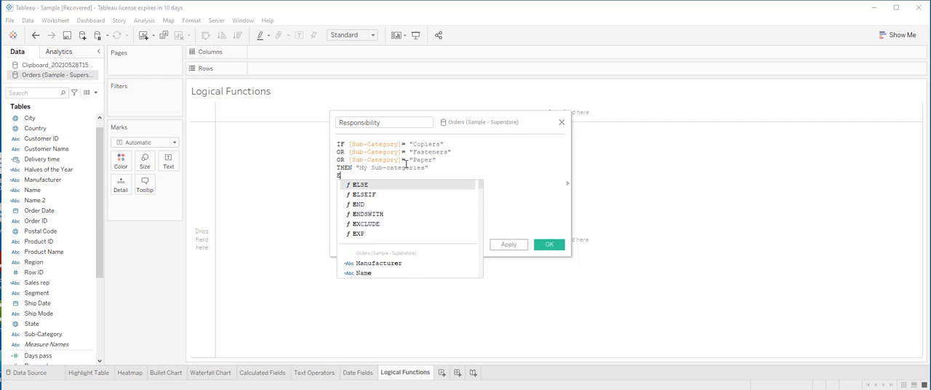
type("LSE \"Other")
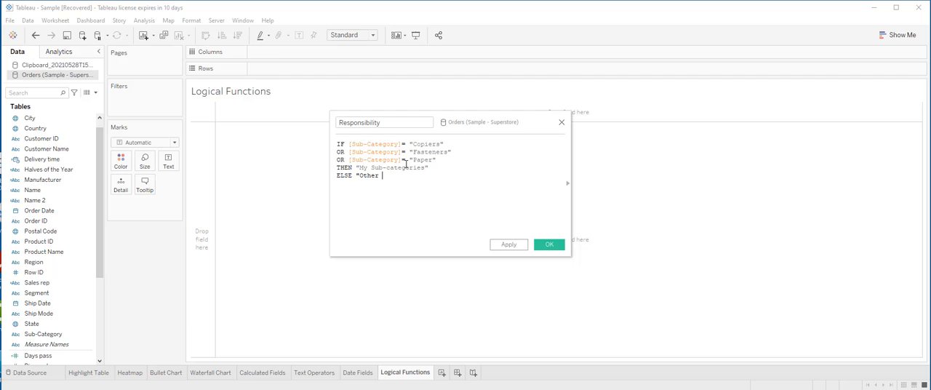
type(" Sub-categories\"")
key("Return")
type("END")
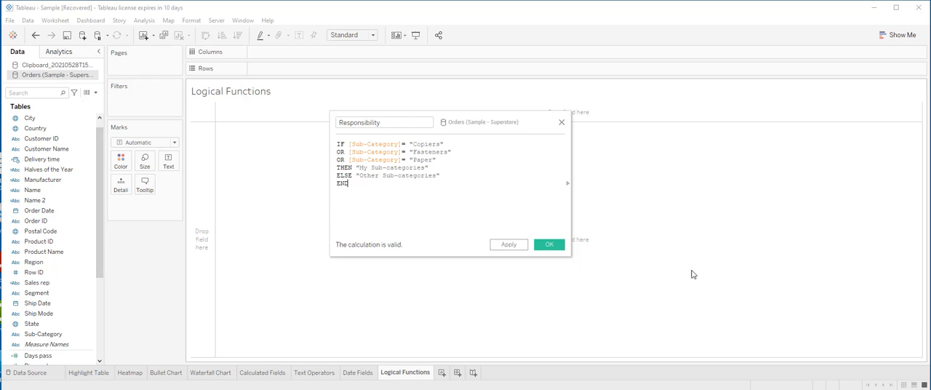
Apply the Responsibility formula and save the calculated field.
left_click(510, 247)
left_click(549, 246)
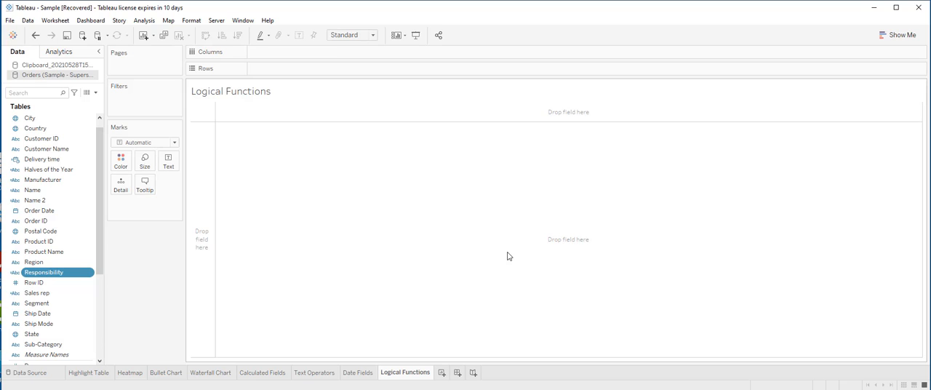
left_click(52, 270)
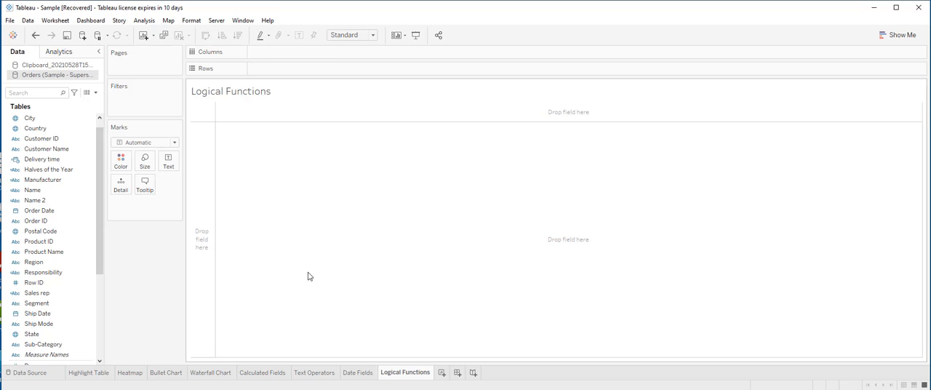
Create a new calculated field in the Orders data source and name it Order.
left_click(95, 93)
left_click(93, 102)
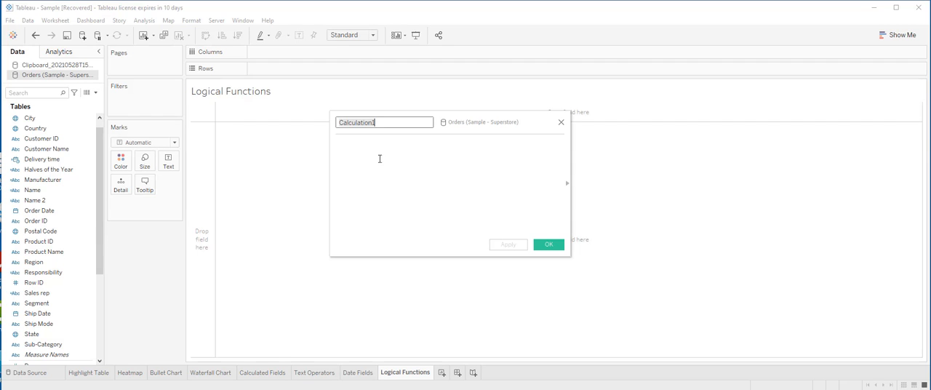
left_click(378, 123)
key("BackSpace")
key("BackSpace")
key("BackSpace")
key("BackSpace")
key("BackSpace")
key("BackSpace")
key("BackSpace")
key("BackSpace")
key("BackSpace")
key("BackSpace")
key("BackSpace")
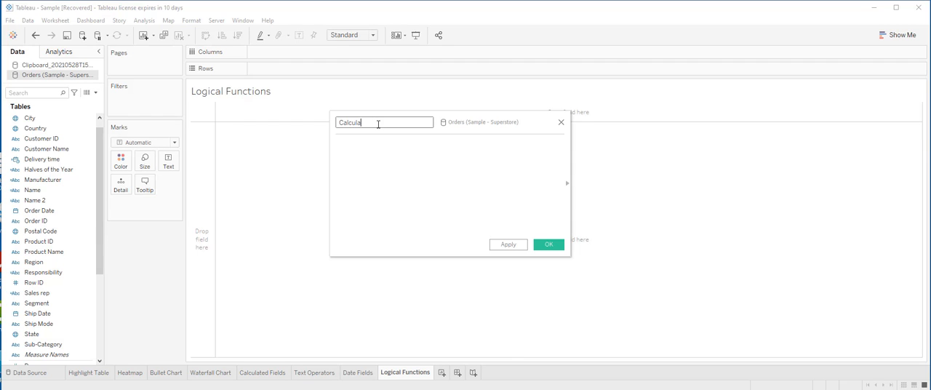
key("BackSpace")
type("Order")
Start the Order formula with the IIF function and the test [Order Date]< TODAY().
left_click(366, 153)
type("II")
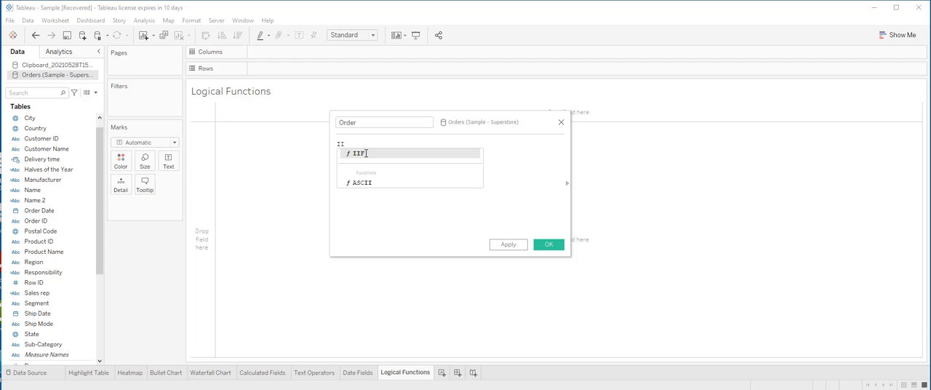
double_click(366, 155)
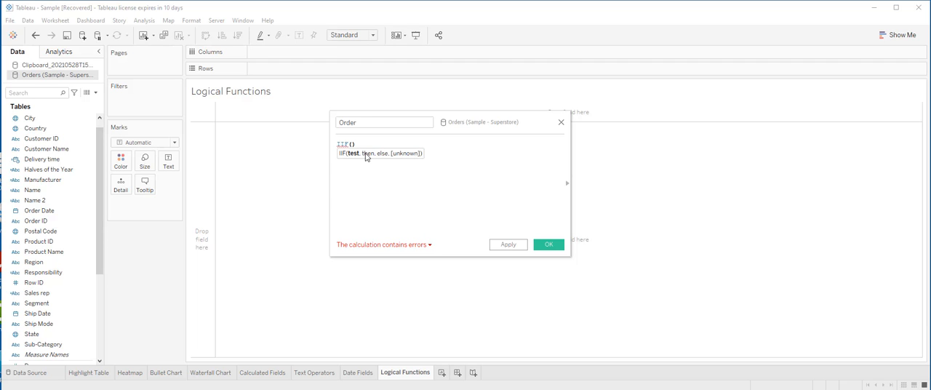
type("Order")
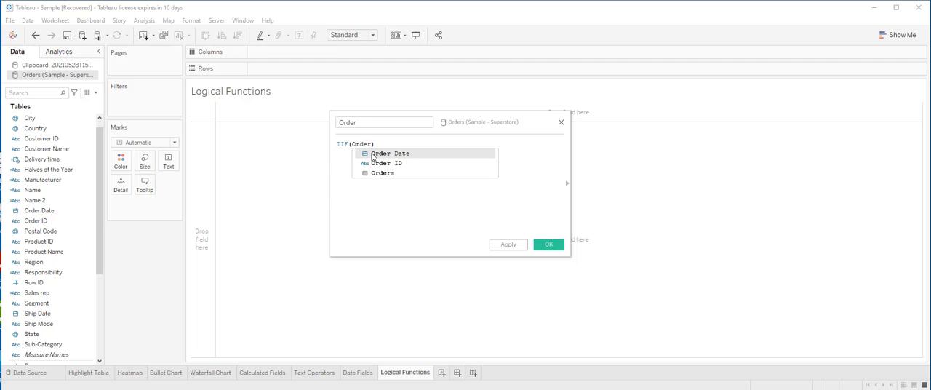
double_click(373, 154)
type("<")
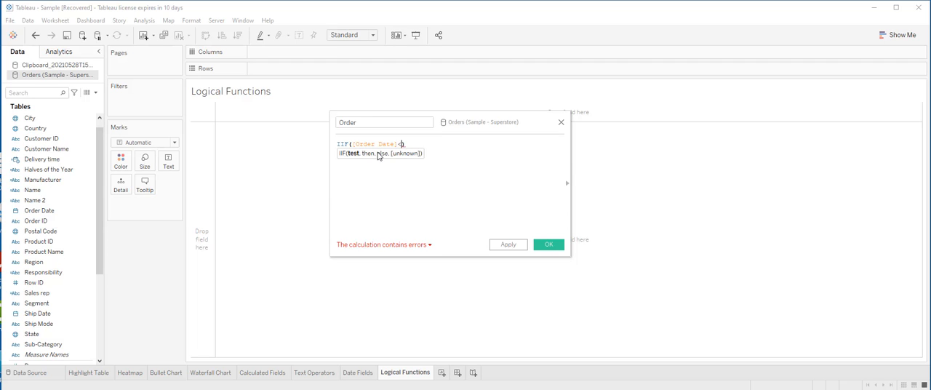
type(" TOD")
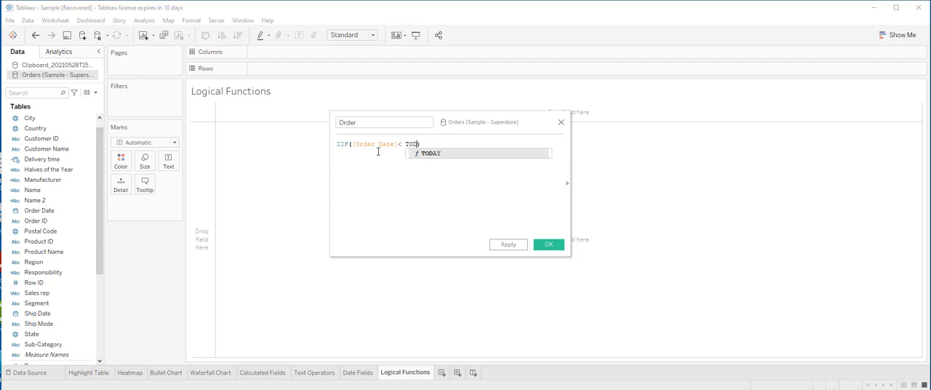
double_click(427, 153)
Add "Old Order" as the IIF function's result for when the date test is true.
type(".")
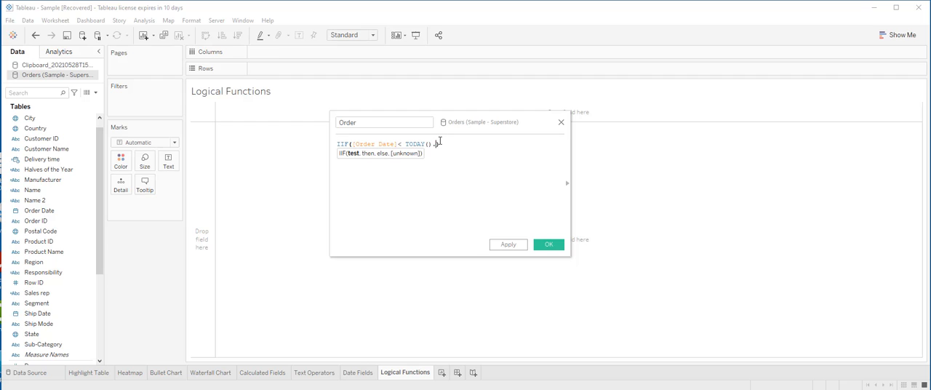
key("BackSpace")
type(", \"Old Order\", \"New O")
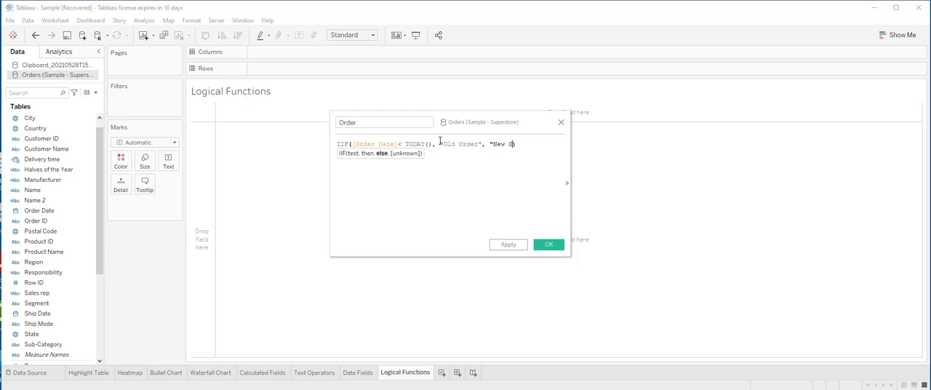
type("rder\"")
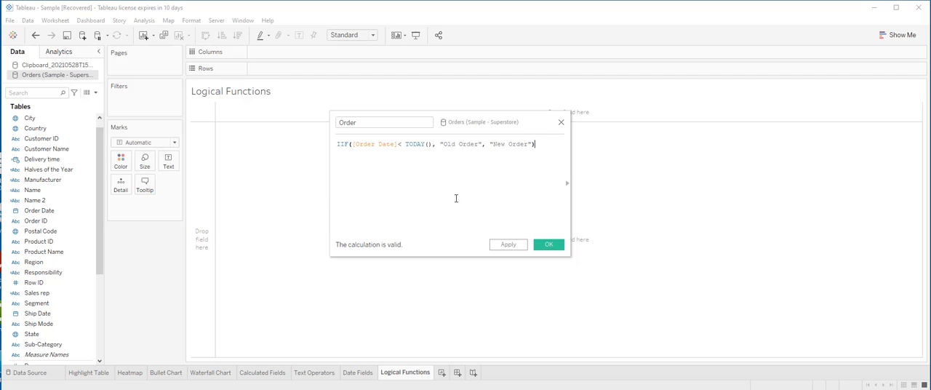
Add "New Order" as the IIF function's else result and save the Order calculated field.
left_click(509, 245)
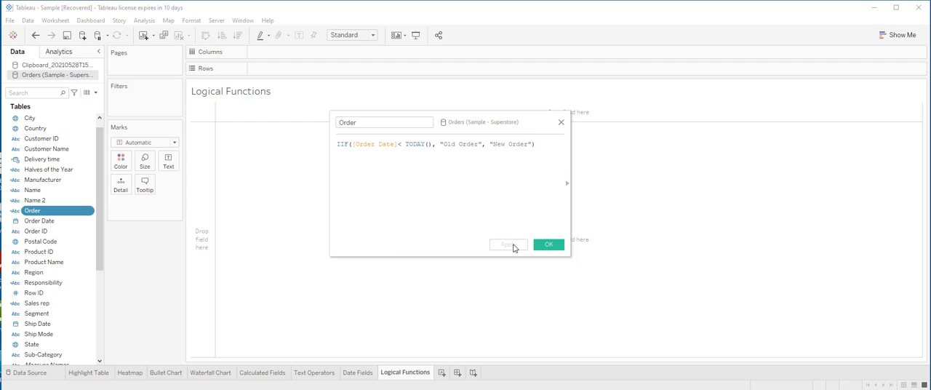
left_click(551, 245)
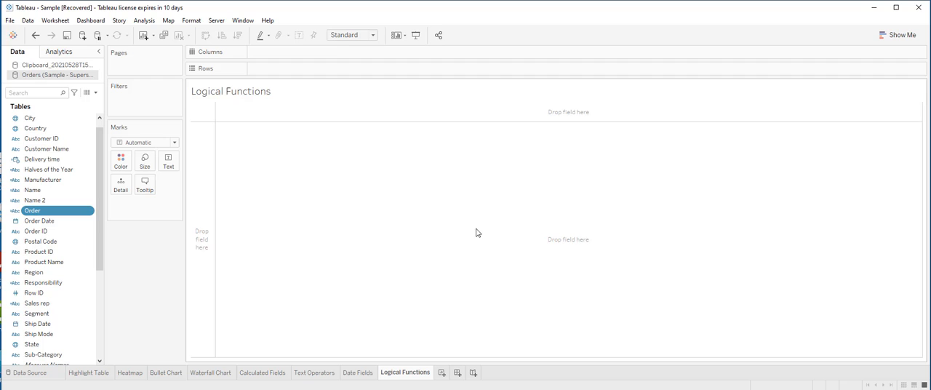
Create another calculated field and insert the IFNULL function in its formula.
left_click(93, 92)
left_click(78, 106)
left_click(368, 157)
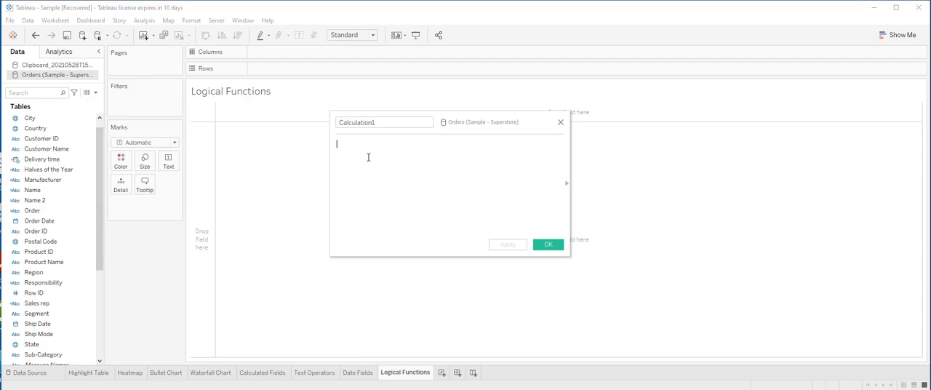
type("IF")
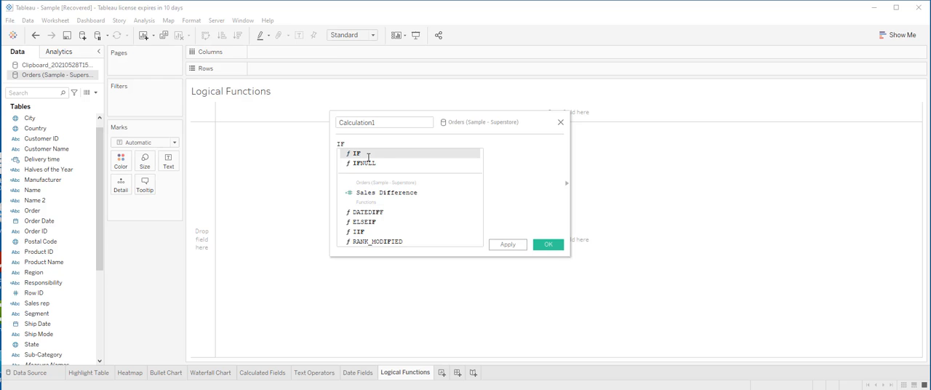
double_click(383, 164)
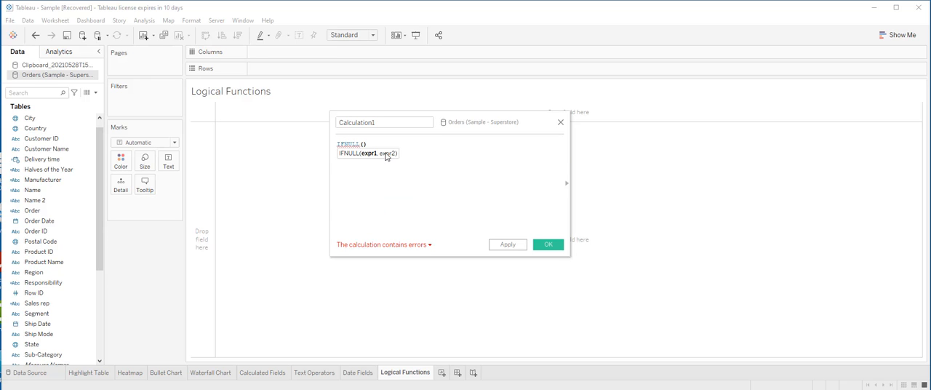
Enter [Customer Email] as the first expression of the IFNULL function.
type("Cu")
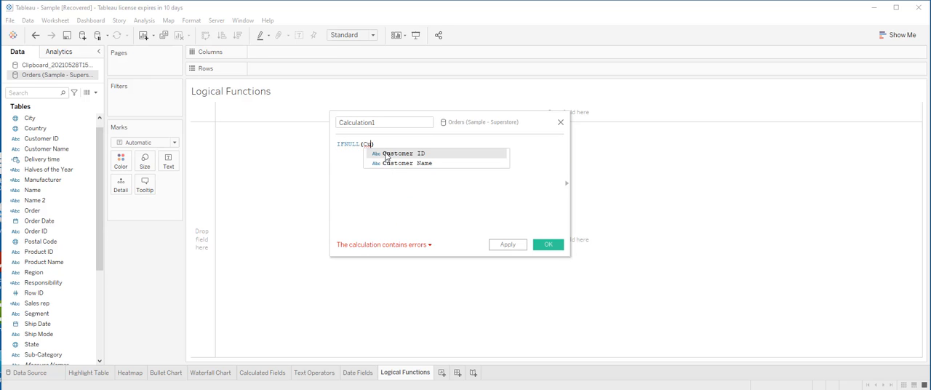
key("BackSpace")
key("BackSpace")
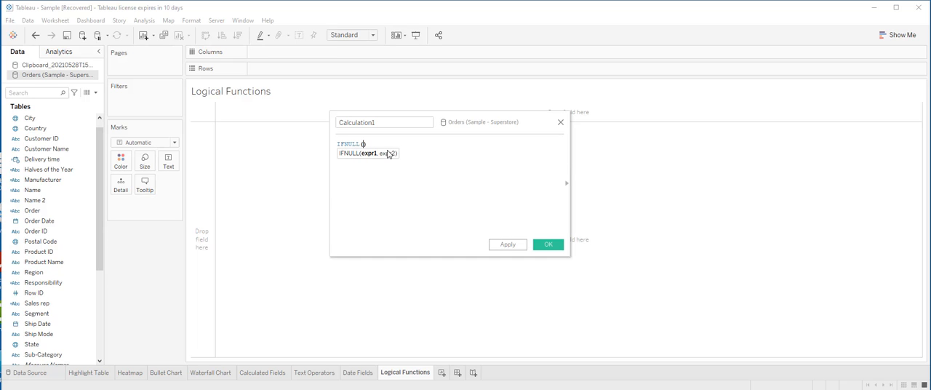
type("[Custo")
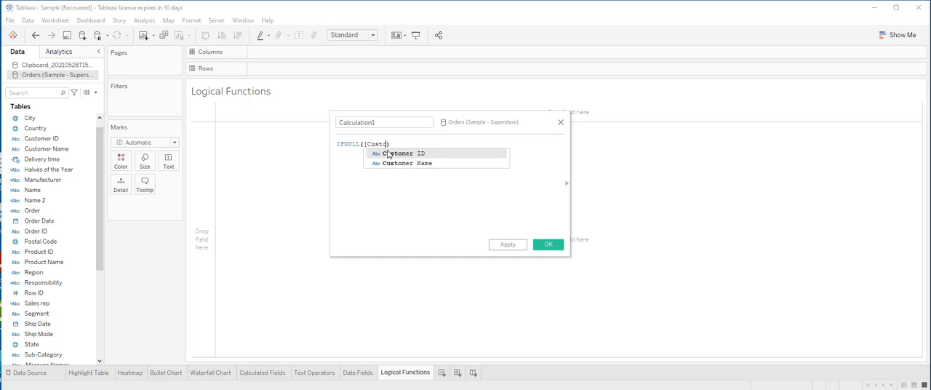
type("mer ")
type("Ema")
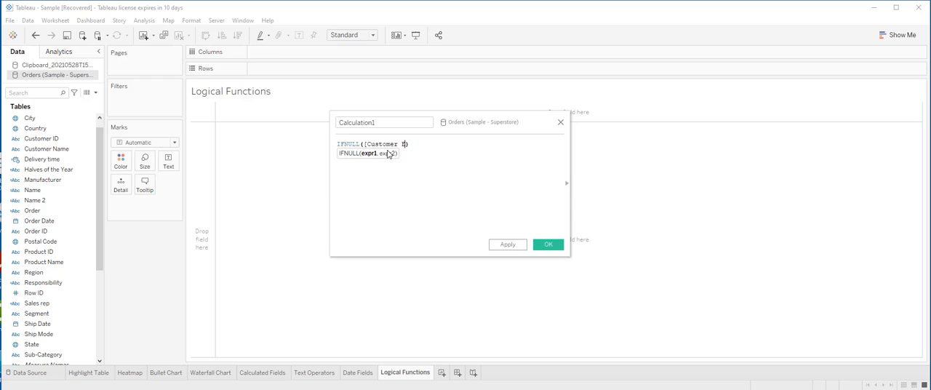
type("il")
type("],")
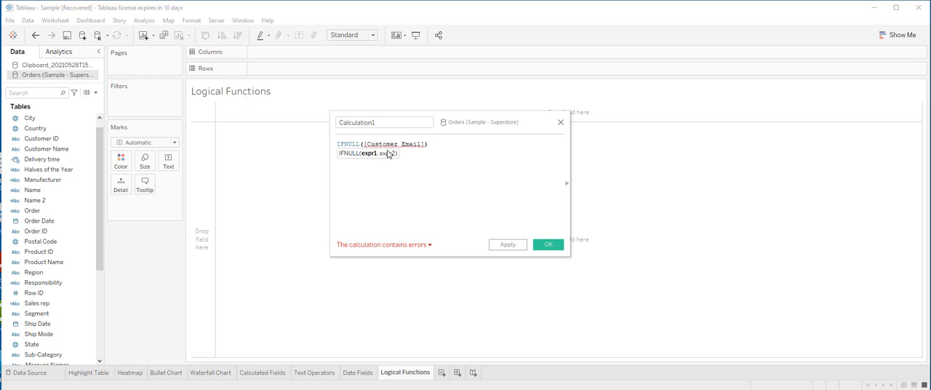
type(" \"")
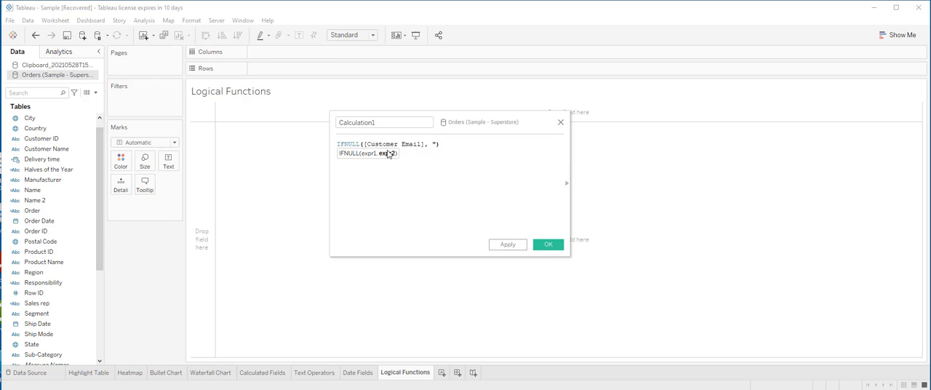
type("Email ")
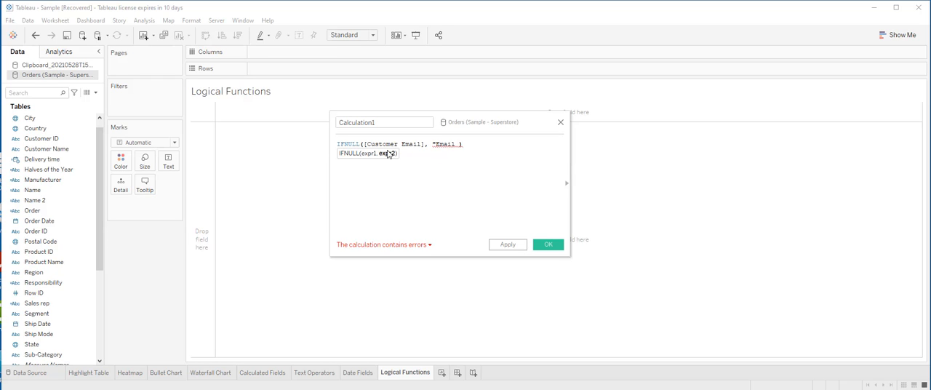
type("not kn")
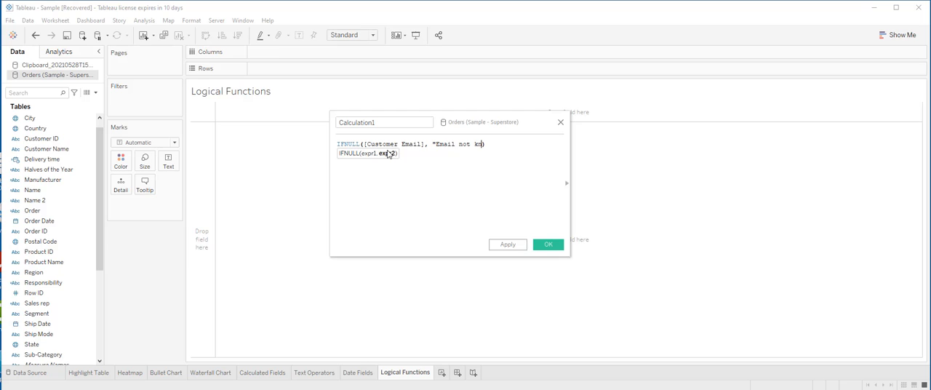
type("own\")")
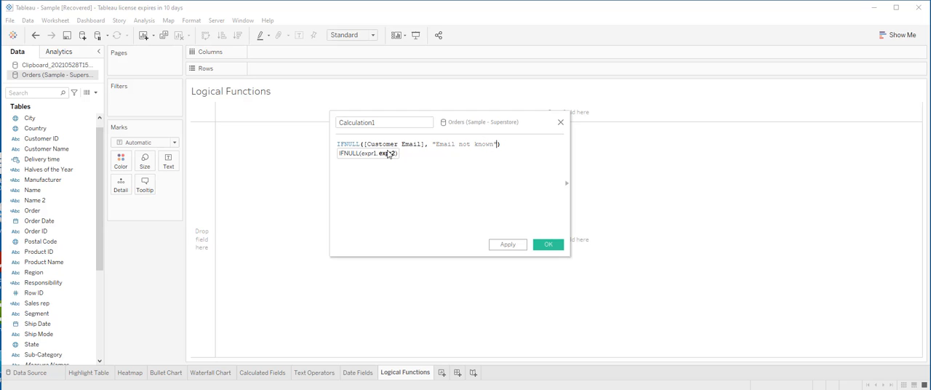